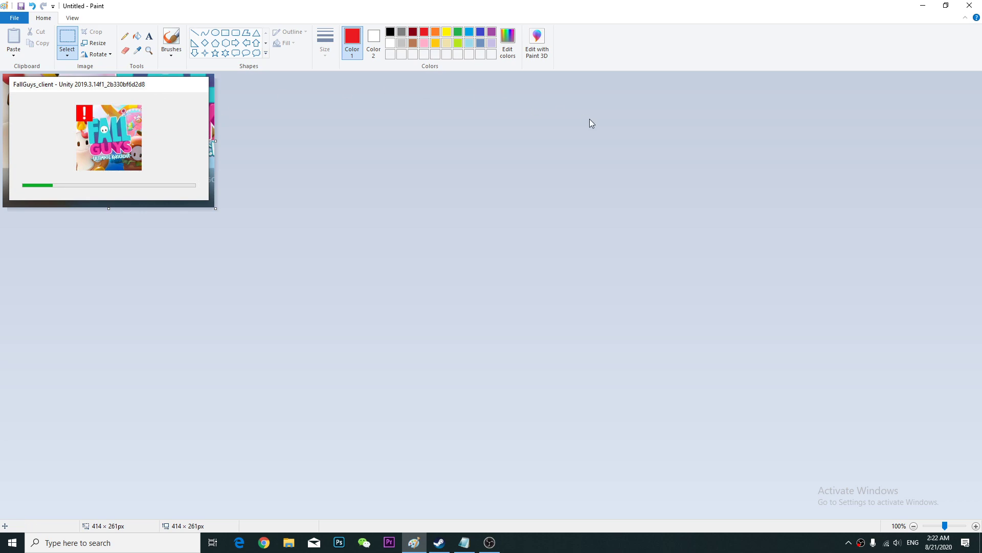
# - Launch NVIDIA Control Panel from the desktop's right-click menu
pyautogui.click(923, 6)
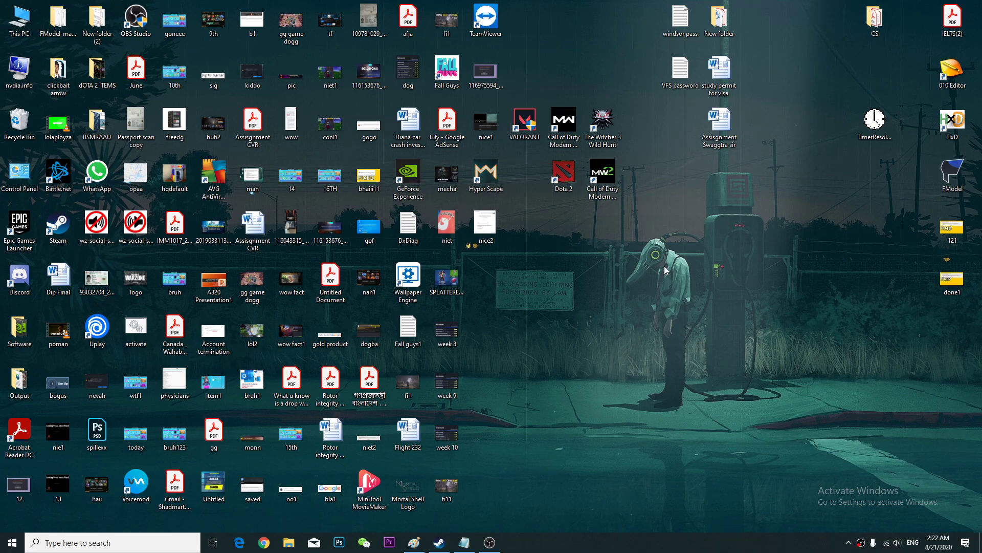
pyautogui.rightClick(646, 241)
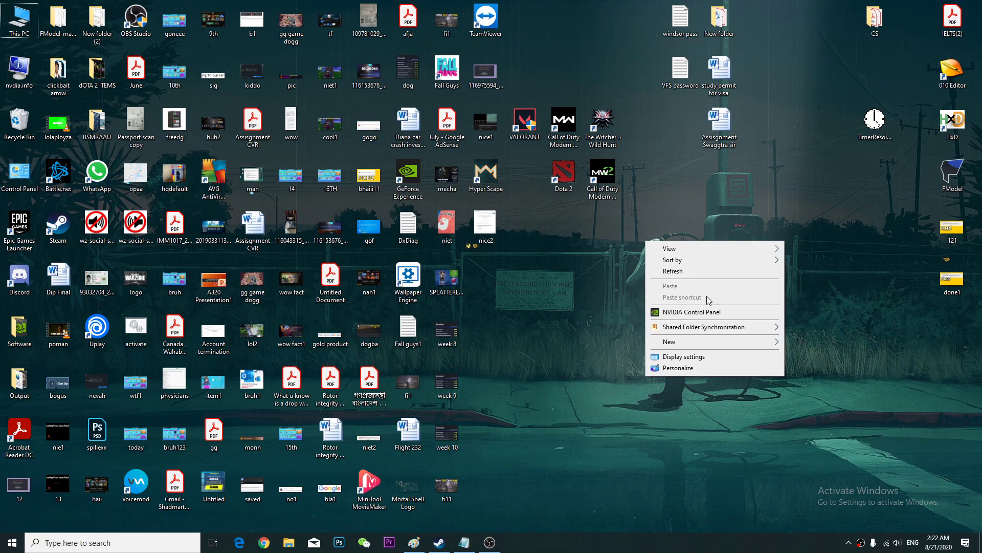
pyautogui.click(716, 317)
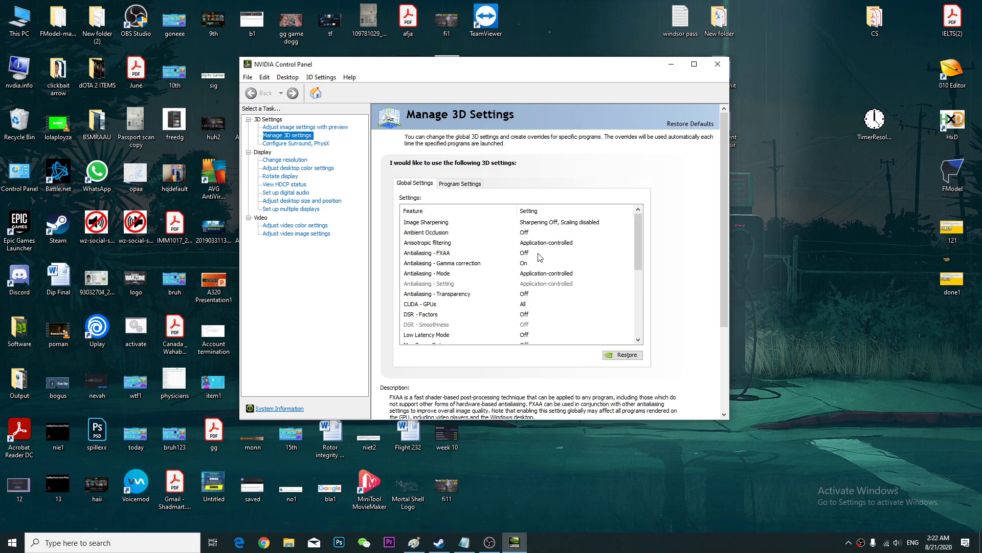
# - Compare the Global and Program Settings tabs, then view Configure Surround, PhysX, showing Auto-select
pyautogui.scroll(-5, 540, 256)
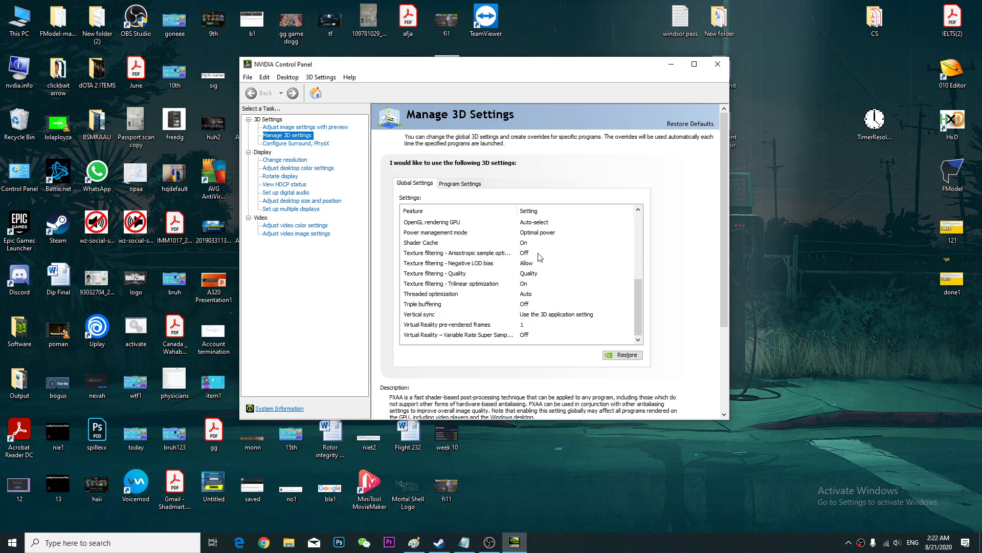
pyautogui.scroll(5, 540, 257)
pyautogui.click(453, 186)
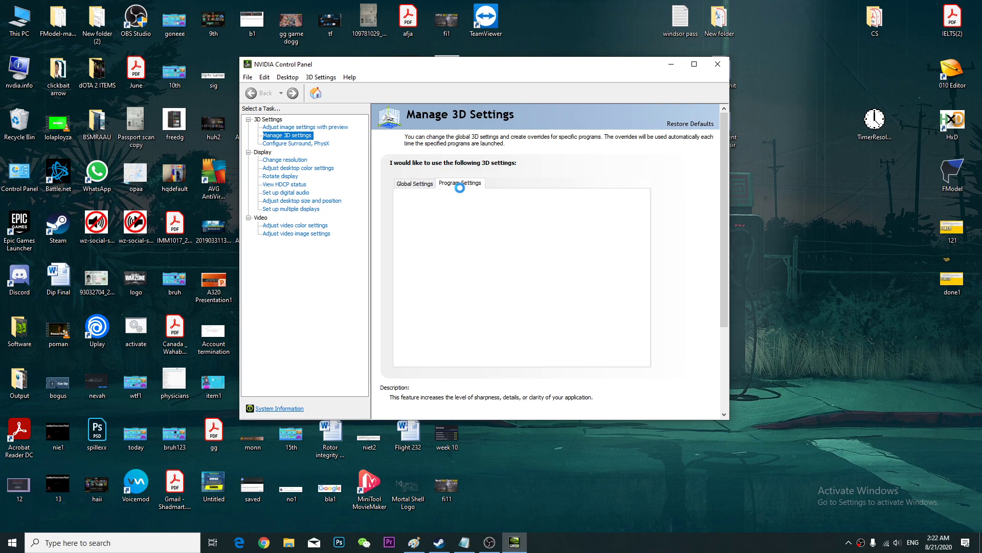
pyautogui.click(421, 188)
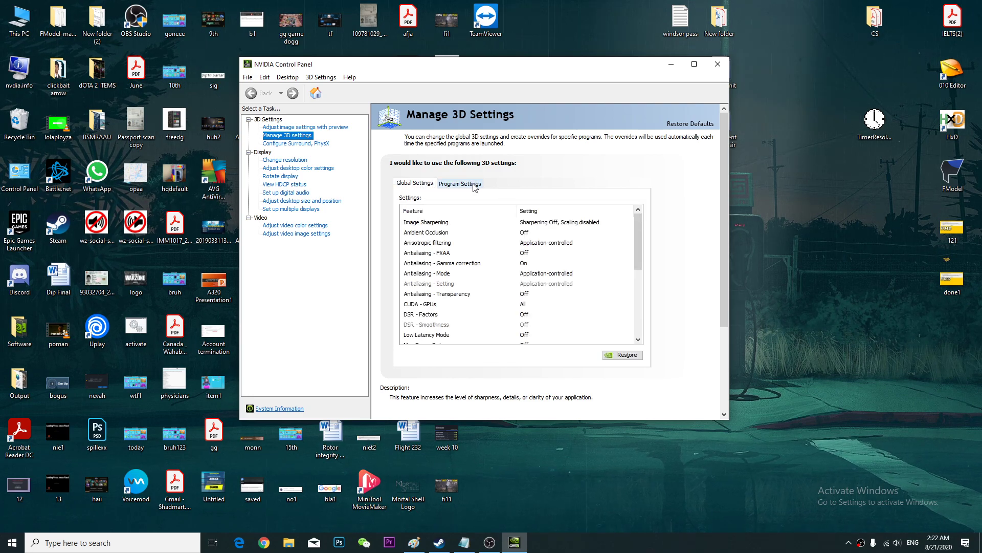
pyautogui.click(474, 186)
pyautogui.click(430, 185)
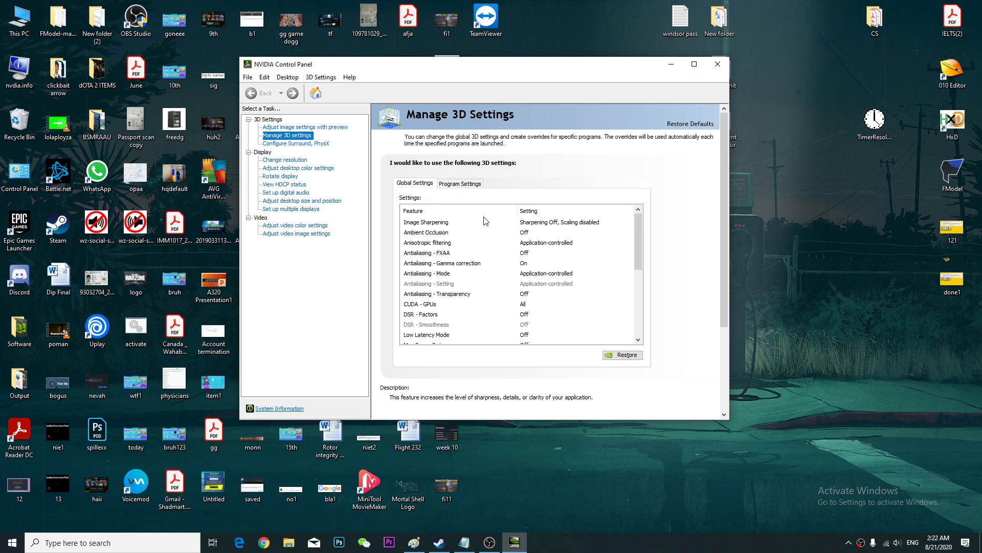
pyautogui.click(326, 128)
pyautogui.click(306, 145)
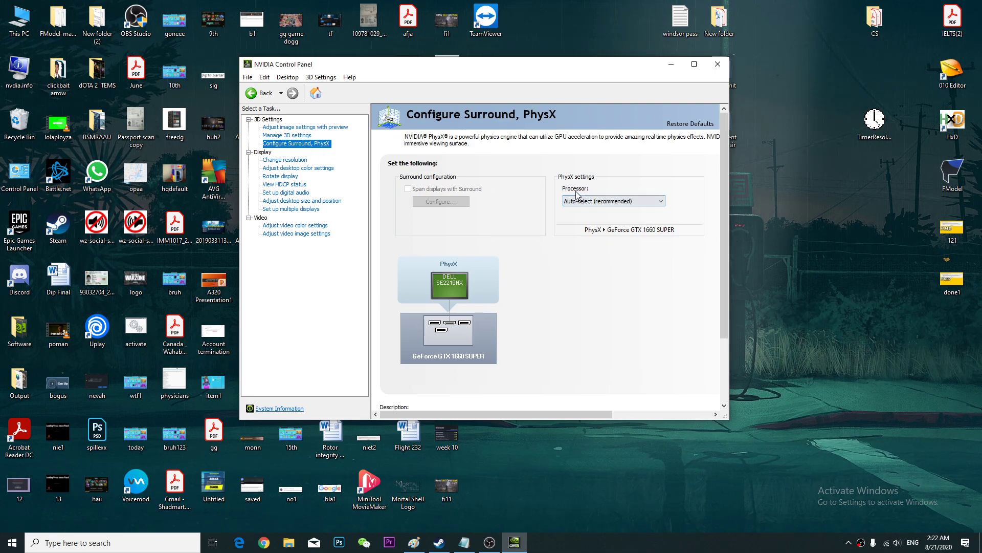
pyautogui.click(617, 201)
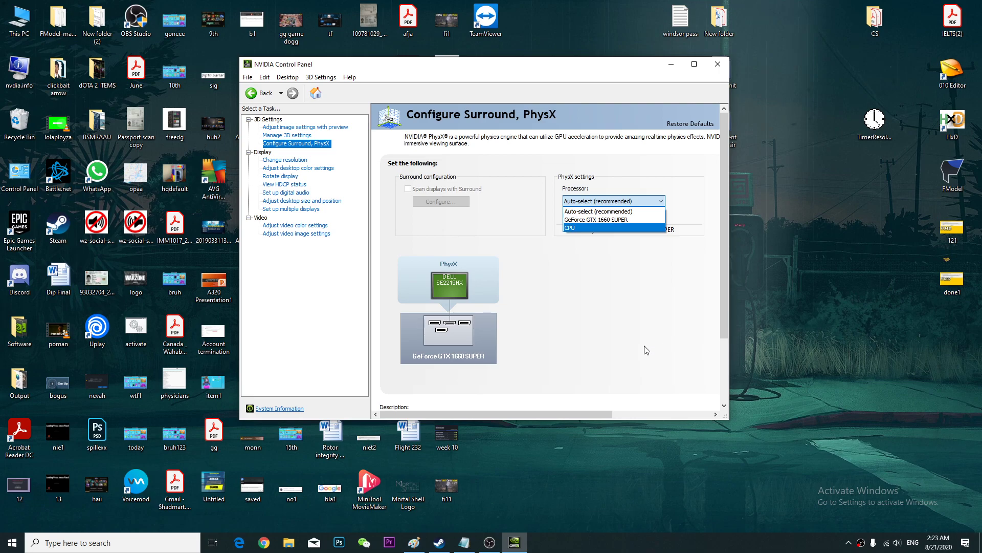
pyautogui.click(643, 165)
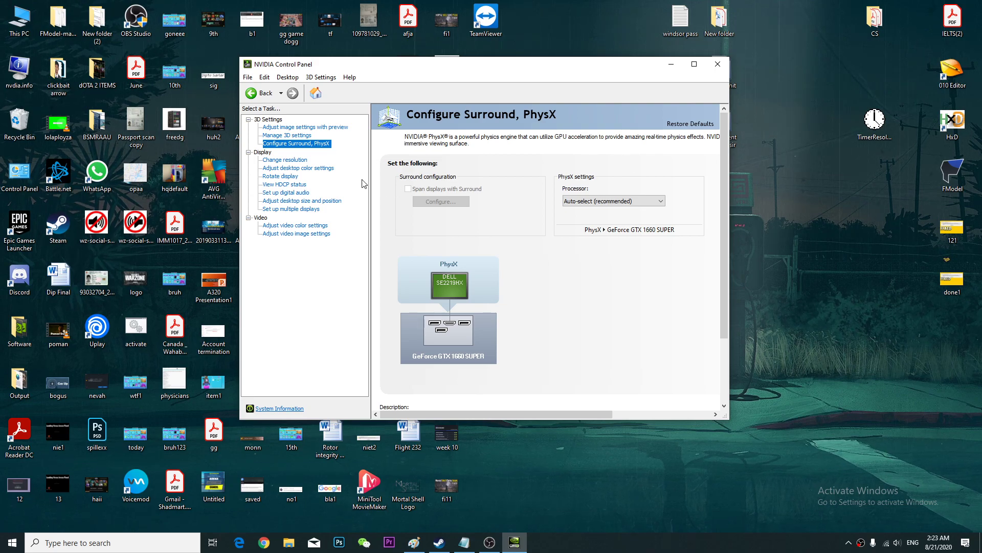
# - Scroll through the Manage 3D Settings Global Settings list, including Image Sharpening off
pyautogui.click(290, 137)
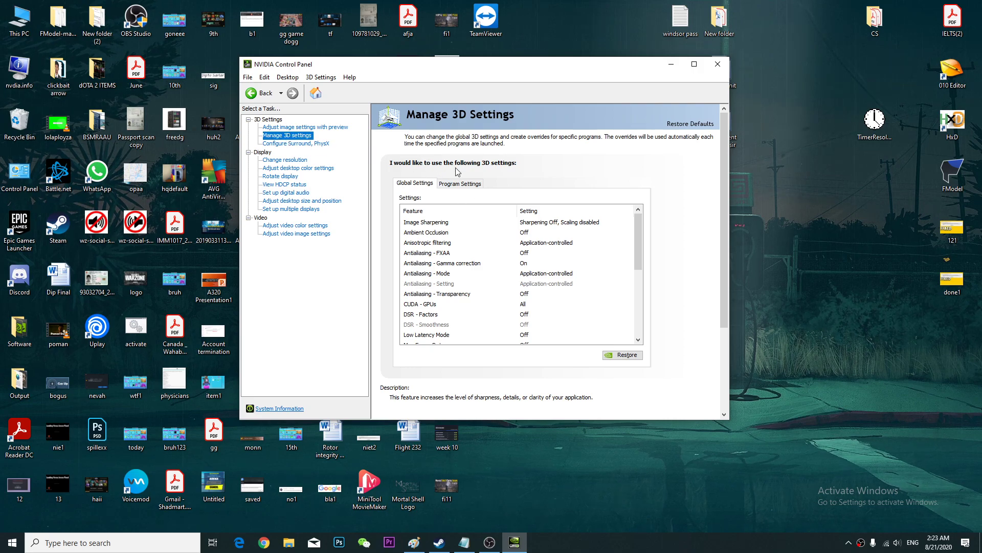
pyautogui.scroll(-4, 488, 337)
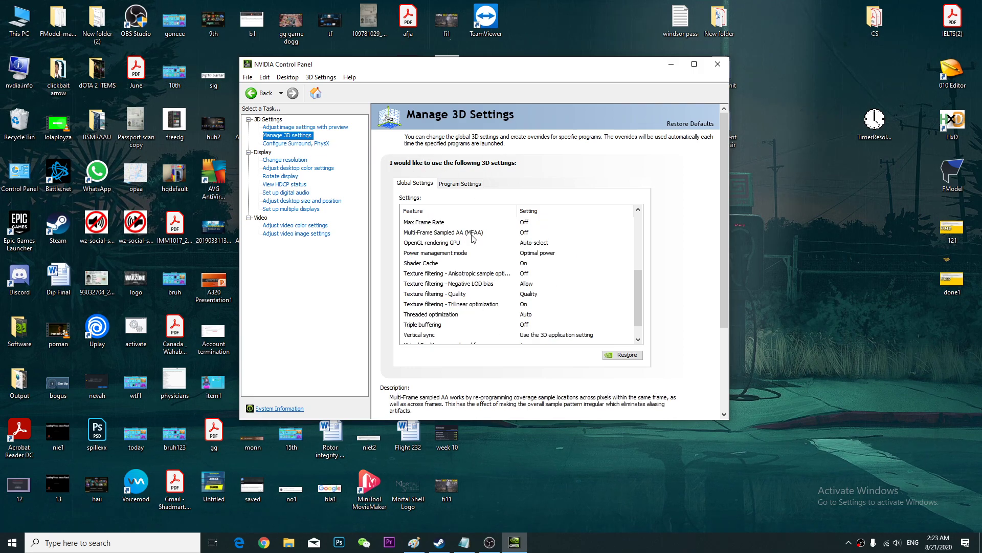
pyautogui.scroll(-3, 468, 360)
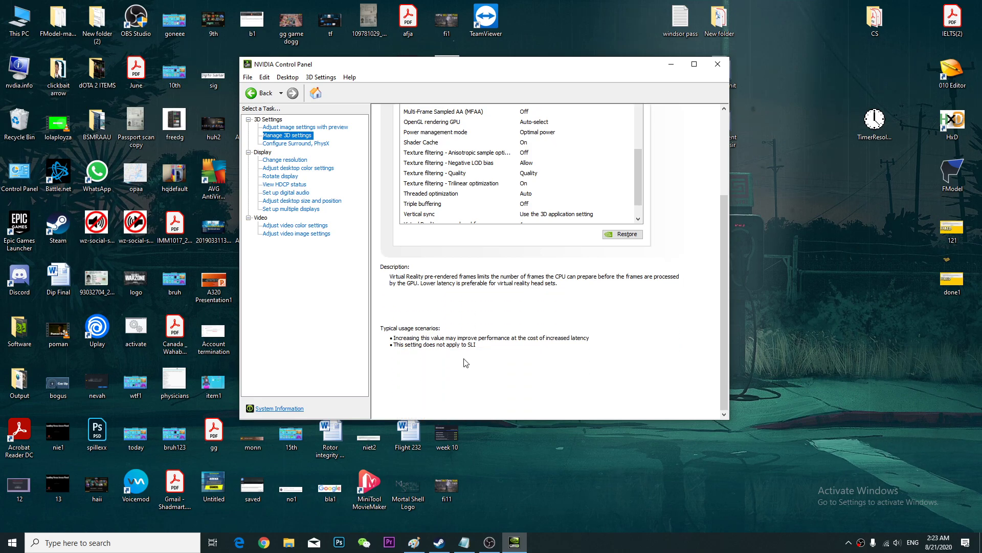
pyautogui.scroll(3, 466, 353)
pyautogui.scroll(4, 518, 234)
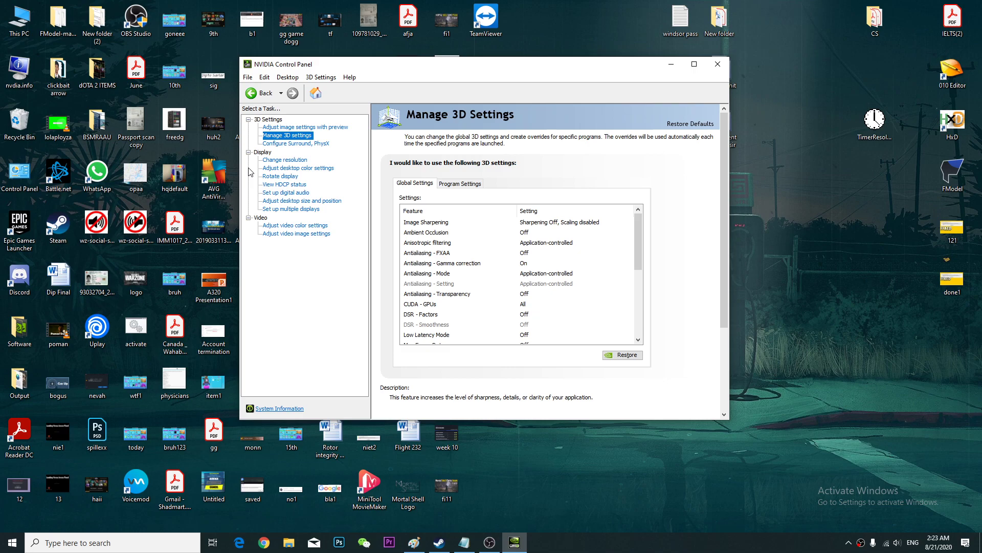
pyautogui.click(307, 128)
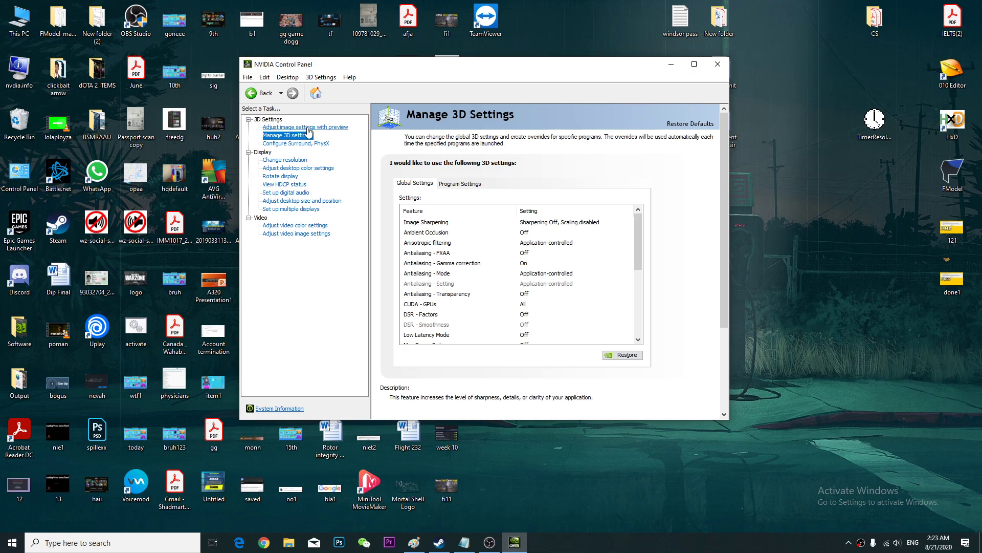
# - Browse the display pages: Change Resolution, desktop colour, Rotate Display, HDCP status, digital audio
pyautogui.click(287, 161)
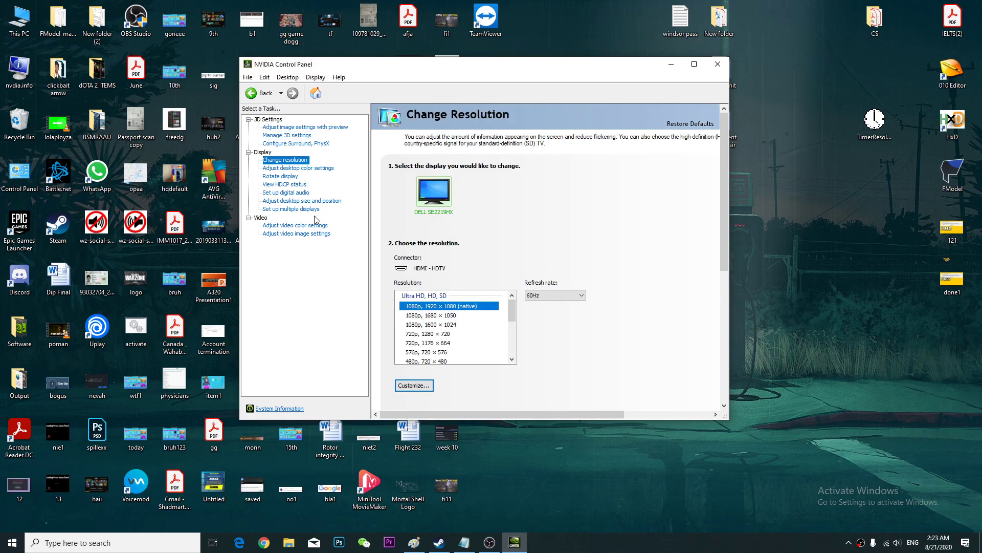
pyautogui.click(297, 169)
pyautogui.click(288, 176)
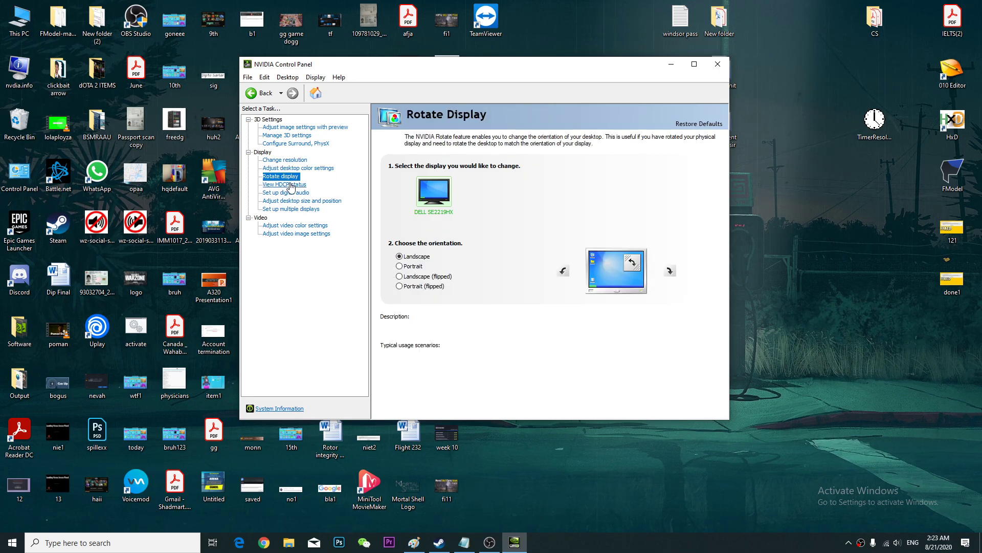
pyautogui.click(286, 185)
pyautogui.click(287, 192)
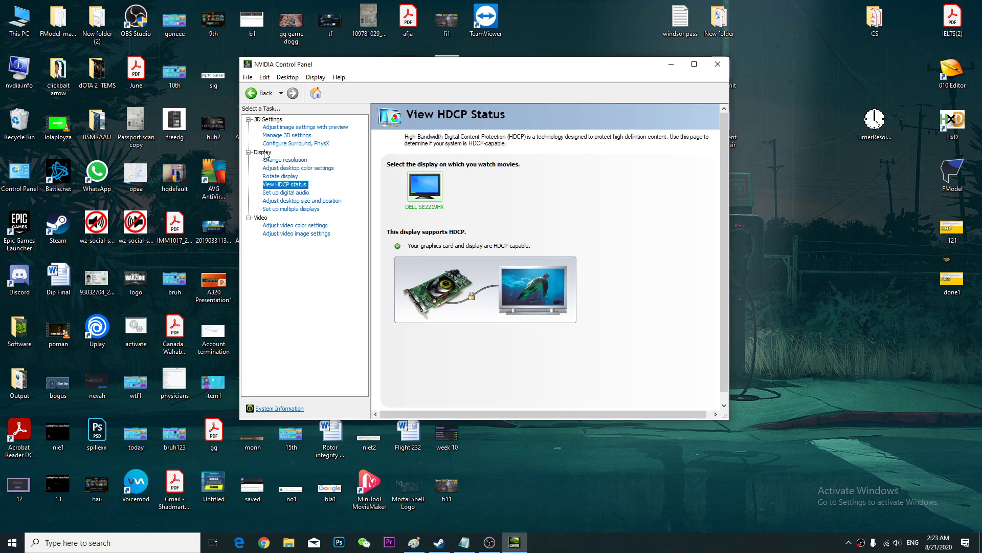
pyautogui.click(297, 201)
pyautogui.click(295, 209)
# - Check the video color and video image settings pages, then return to Manage 3D Settings
pyautogui.click(287, 226)
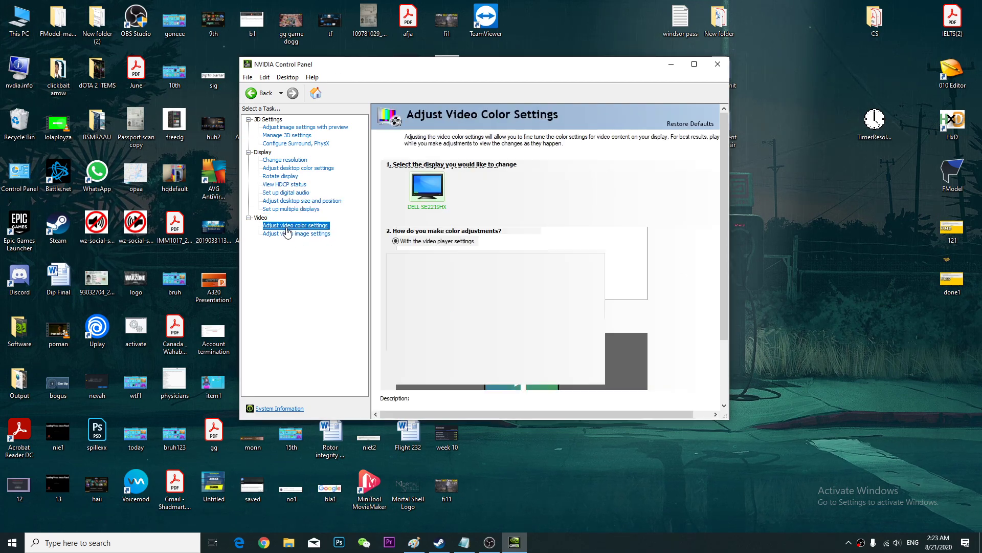
pyautogui.click(288, 234)
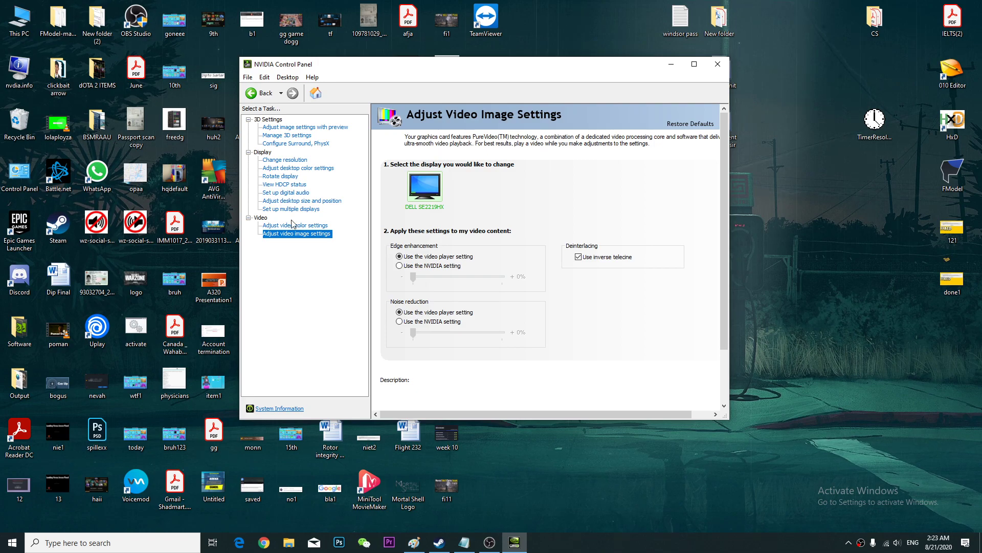
pyautogui.click(293, 225)
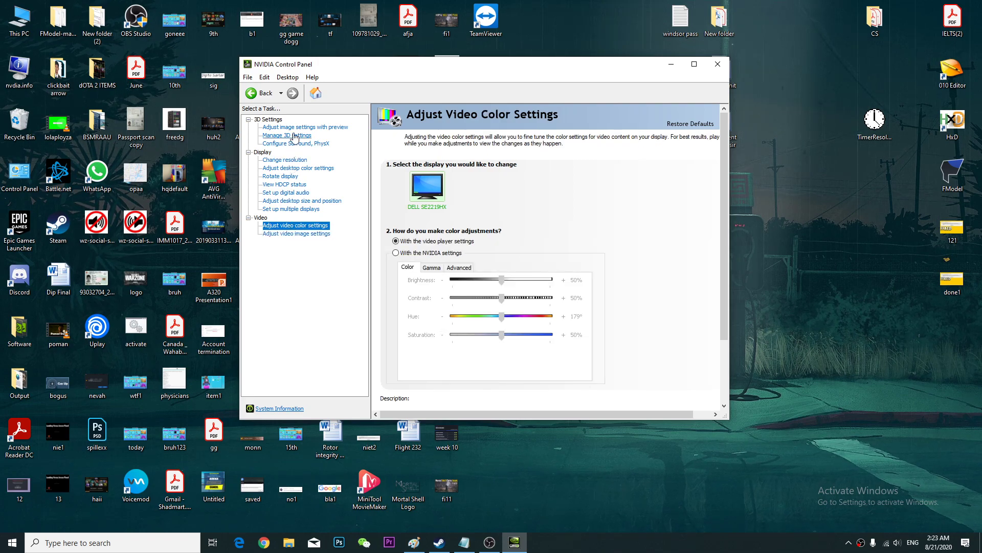
pyautogui.click(295, 136)
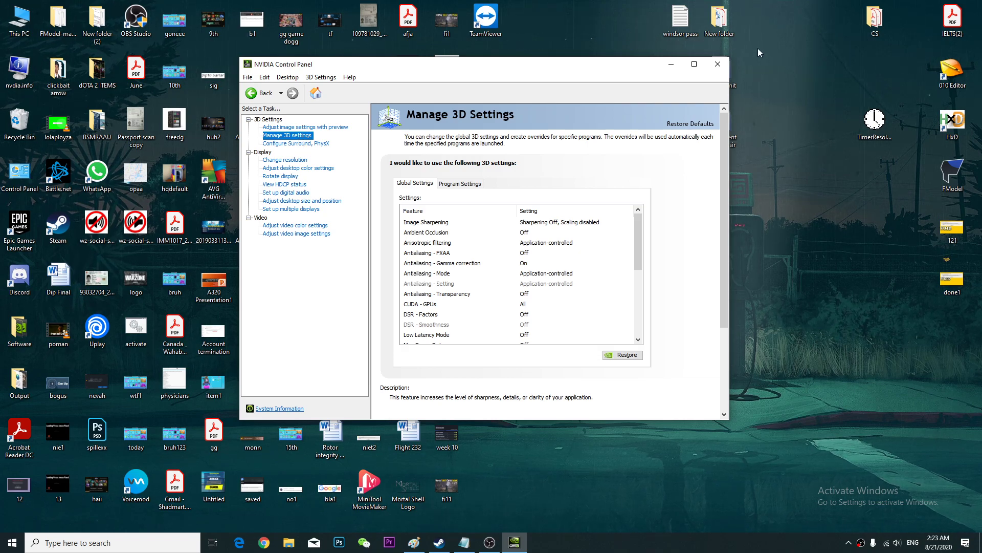
# - Close NVIDIA Control Panel and open Device Manager to Display adapters, showing the GTX 1660 SUPER
pyautogui.click(718, 64)
pyautogui.press('super')
pyautogui.write('de')
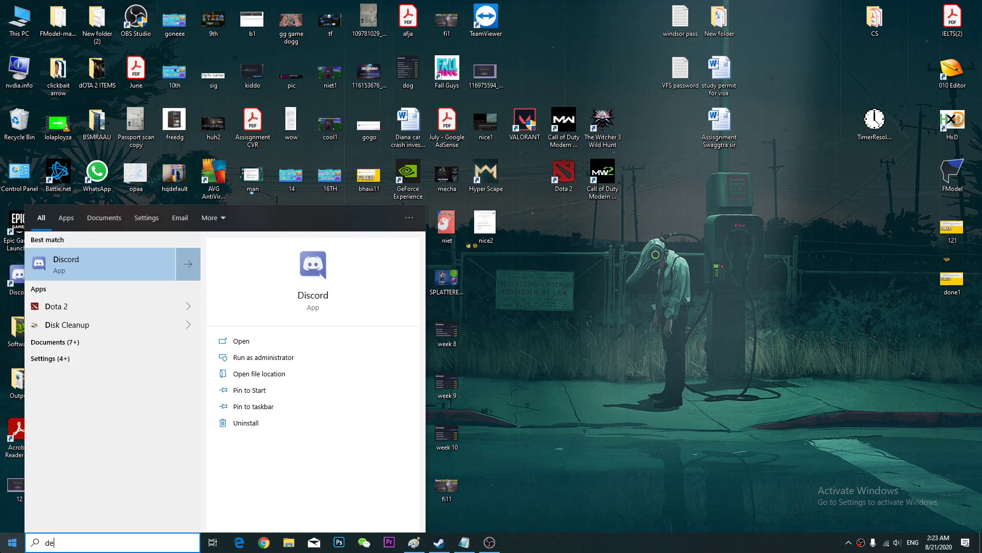
pyautogui.write('vi')
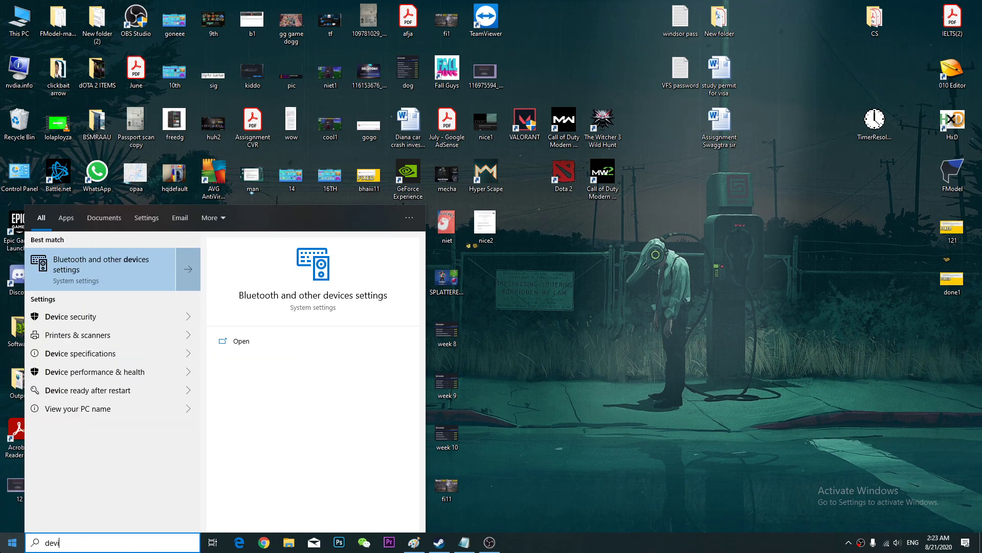
pyautogui.write('ce')
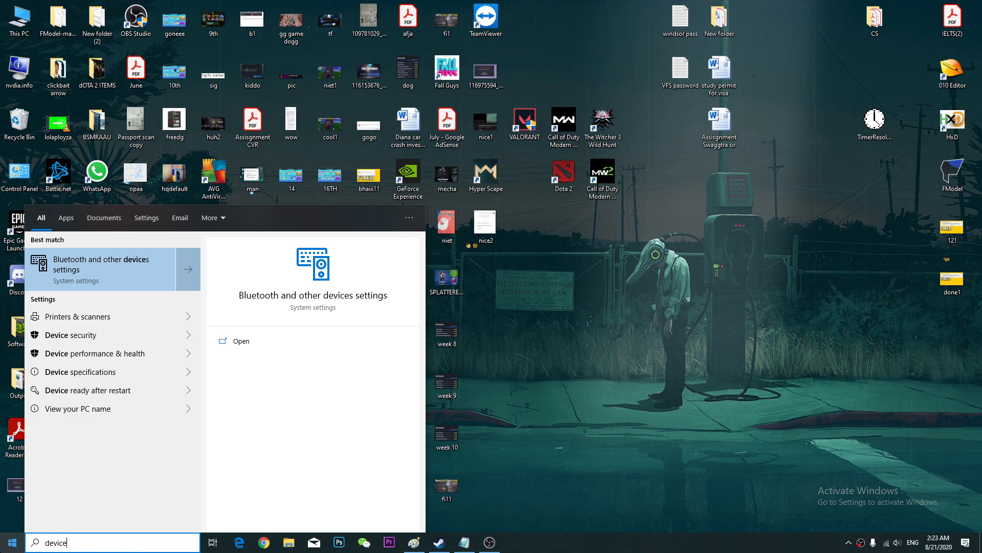
pyautogui.write(' ma')
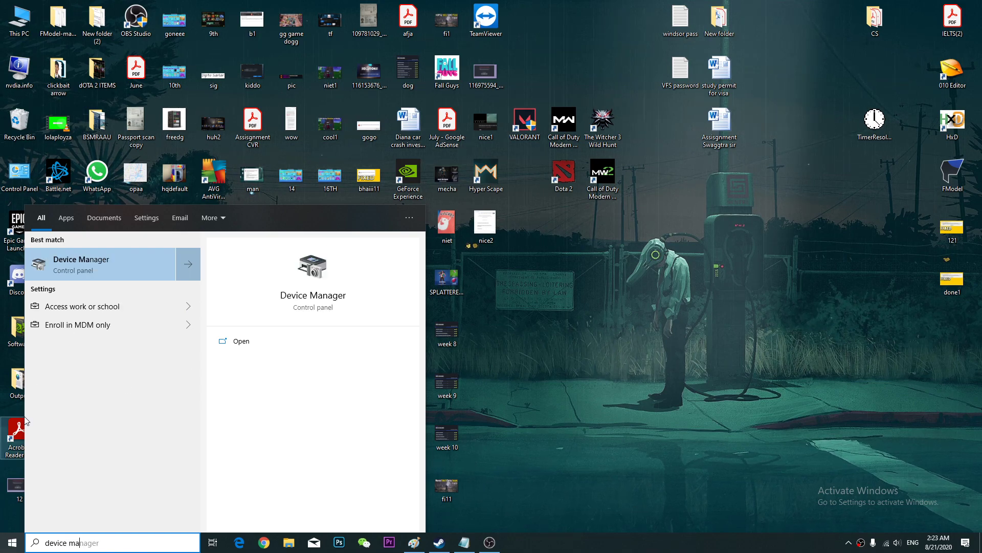
pyautogui.click(103, 265)
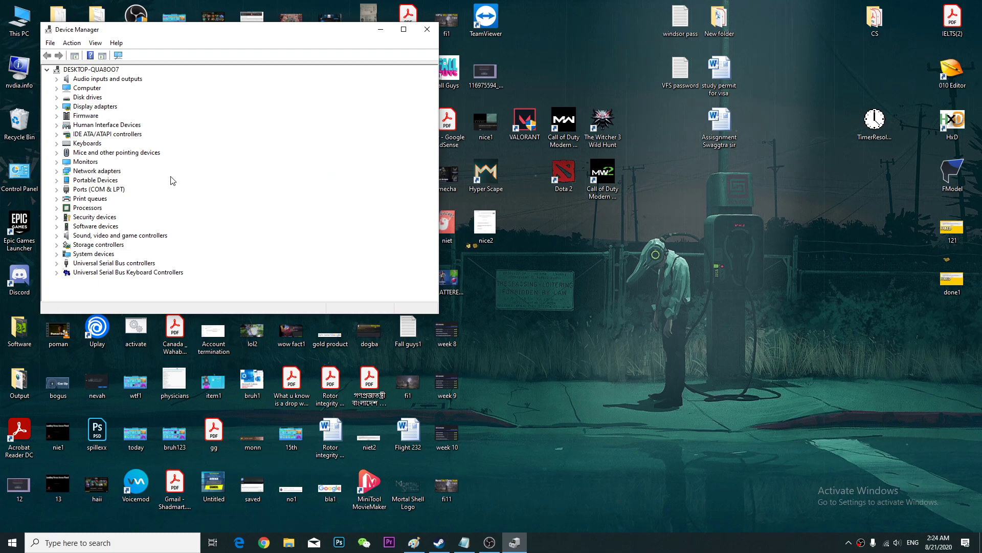
pyautogui.click(57, 107)
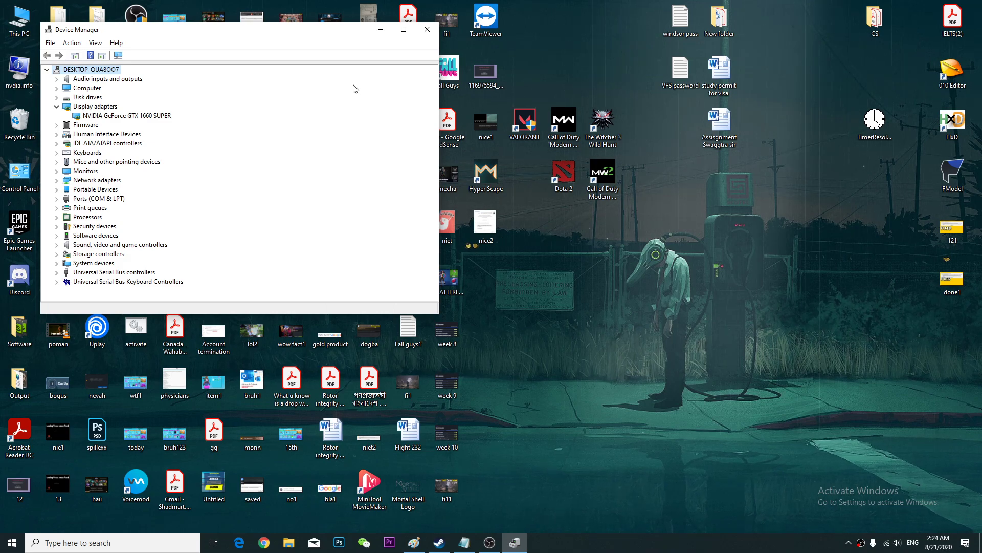
# - Close Device Manager and bring the Notepad AMD tip back on screen
pyautogui.click(427, 29)
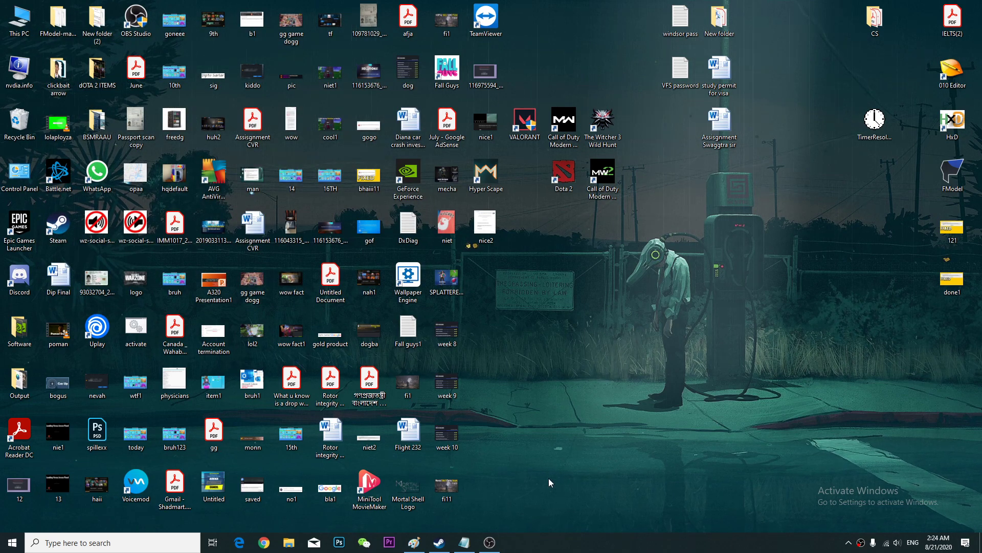
pyautogui.click(464, 543)
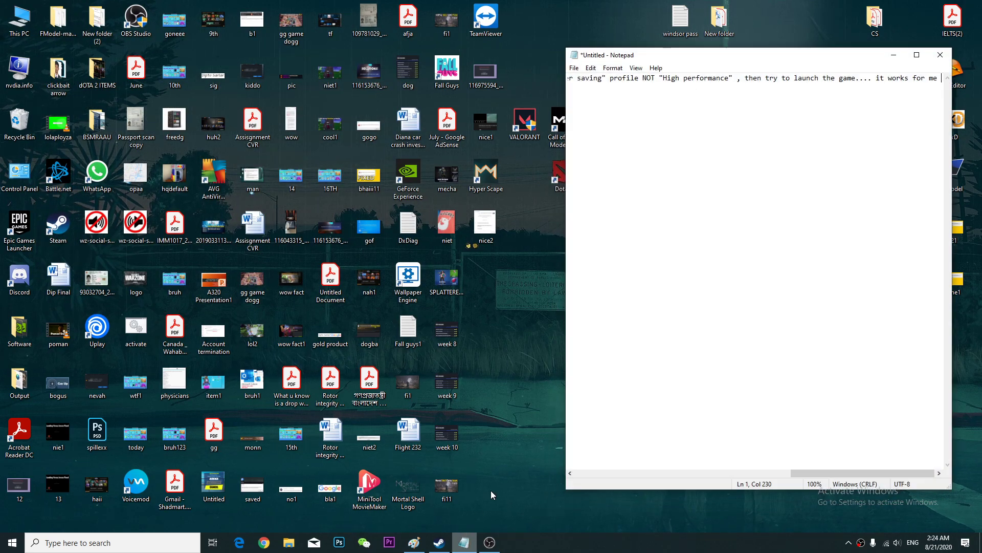
pyautogui.moveTo(569, 299); pyautogui.dragTo(106, 270)
pyautogui.click(600, 297)
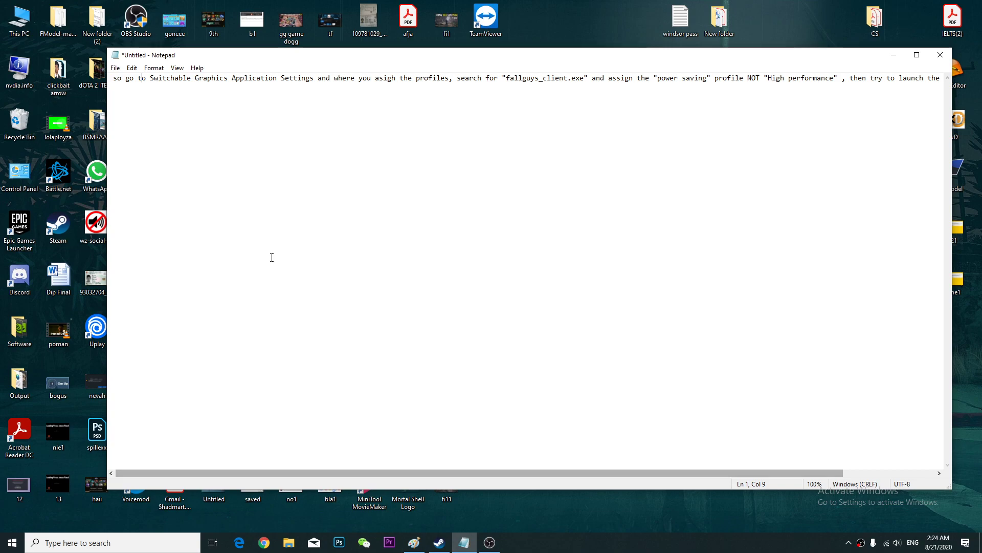
# - Highlight Switchable Graphics Application Settings, fallguys_client.exe and "power saving" in the tip, then minimize Notepad
pyautogui.moveTo(150, 78); pyautogui.dragTo(312, 79)
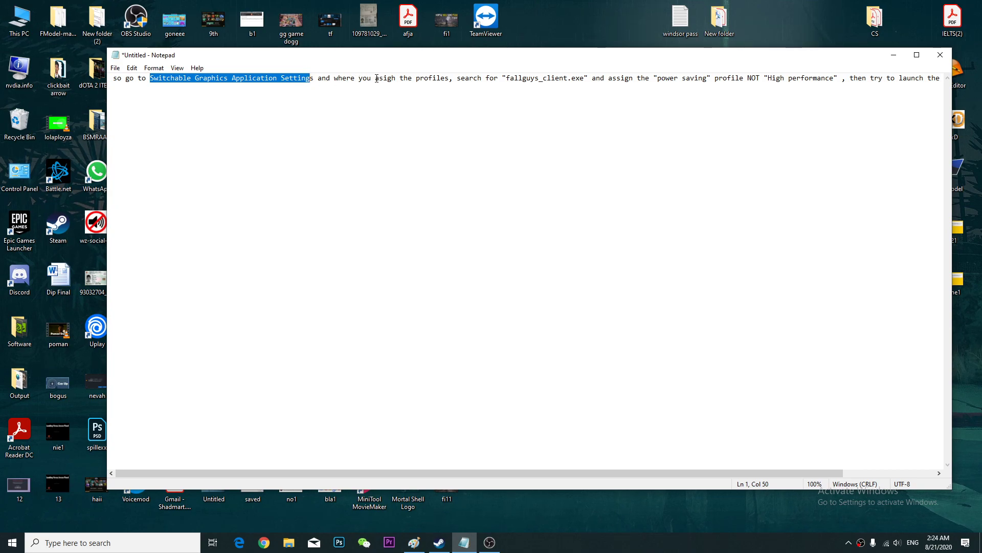
pyautogui.moveTo(505, 78); pyautogui.dragTo(584, 78)
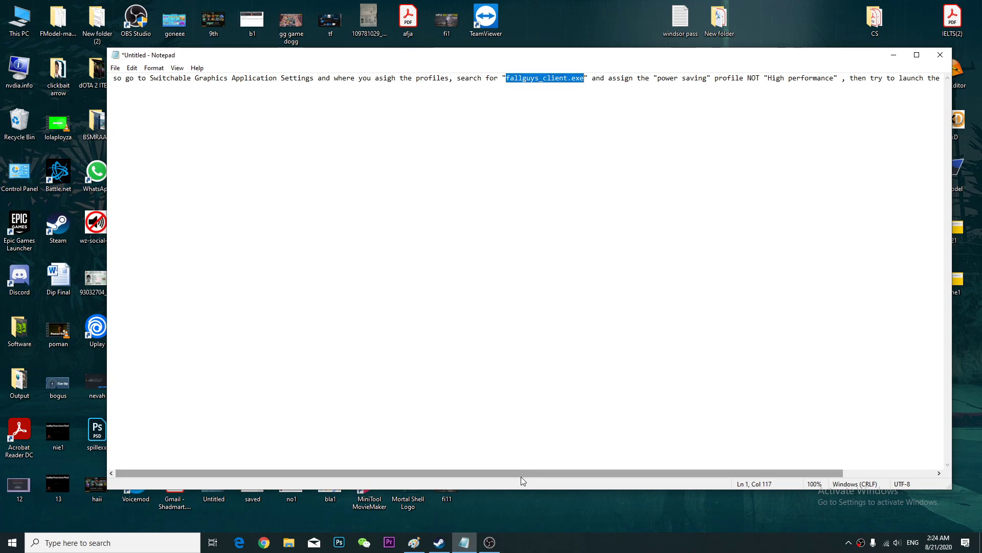
pyautogui.moveTo(519, 473); pyautogui.dragTo(634, 471)
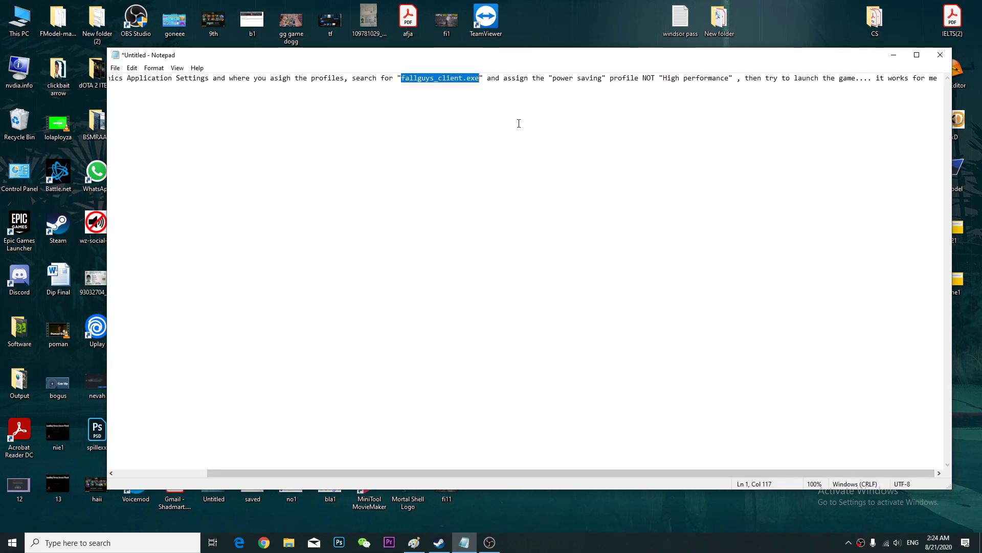
pyautogui.moveTo(553, 81); pyautogui.dragTo(711, 86)
pyautogui.moveTo(608, 80); pyautogui.dragTo(556, 96)
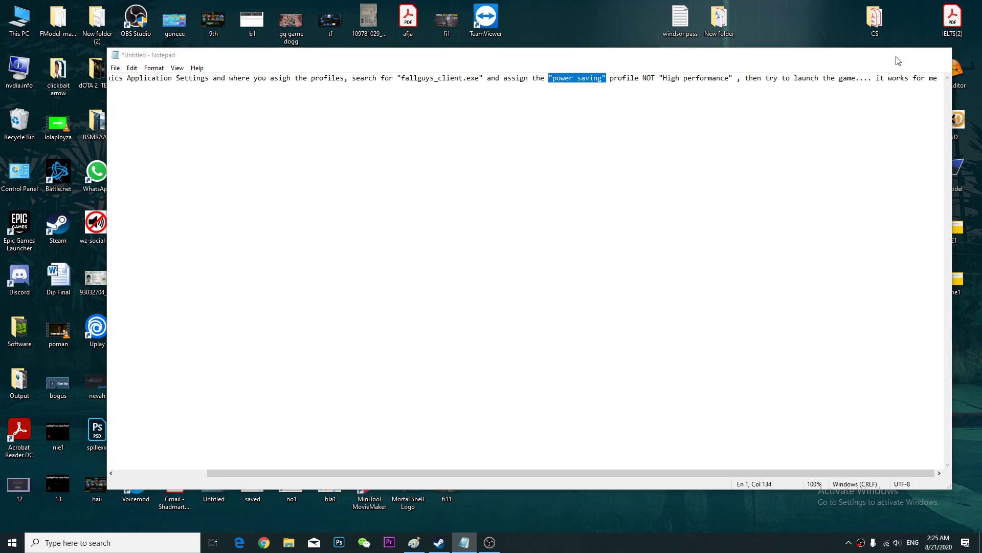
pyautogui.click(894, 55)
pyautogui.rightClick(689, 262)
# - Refresh the desktop from its context menu
pyautogui.click(728, 294)
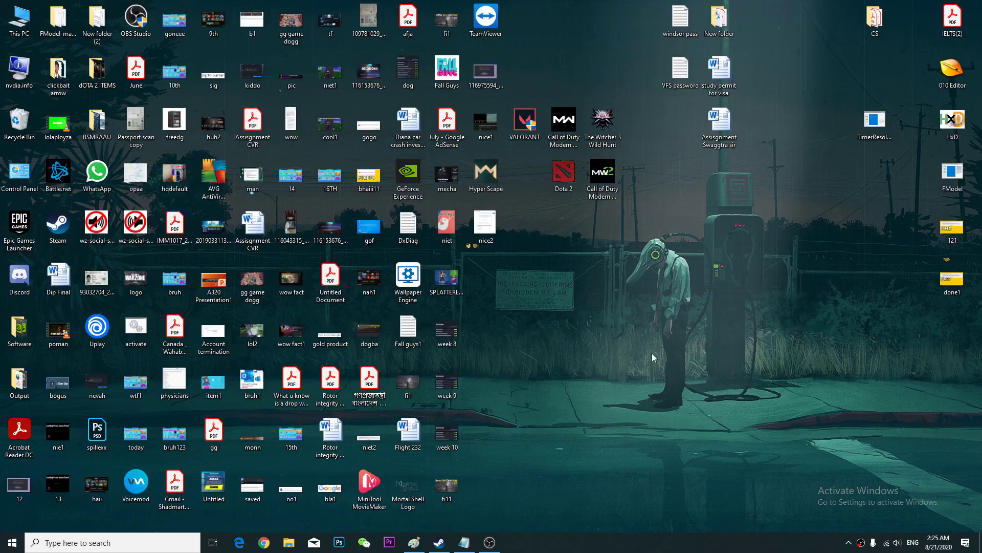